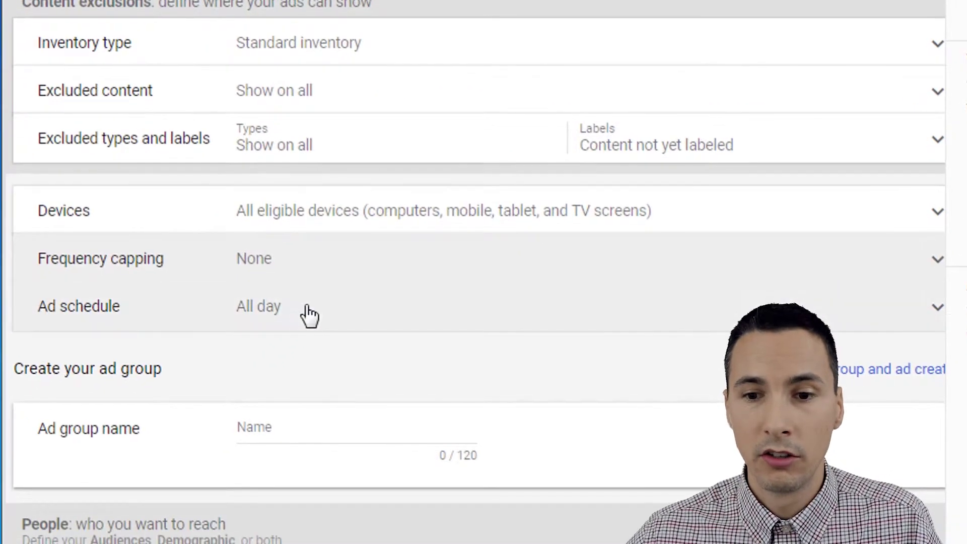
- Expand the video campaign's Frequency capping row, currently set to None
left_click(255, 262)
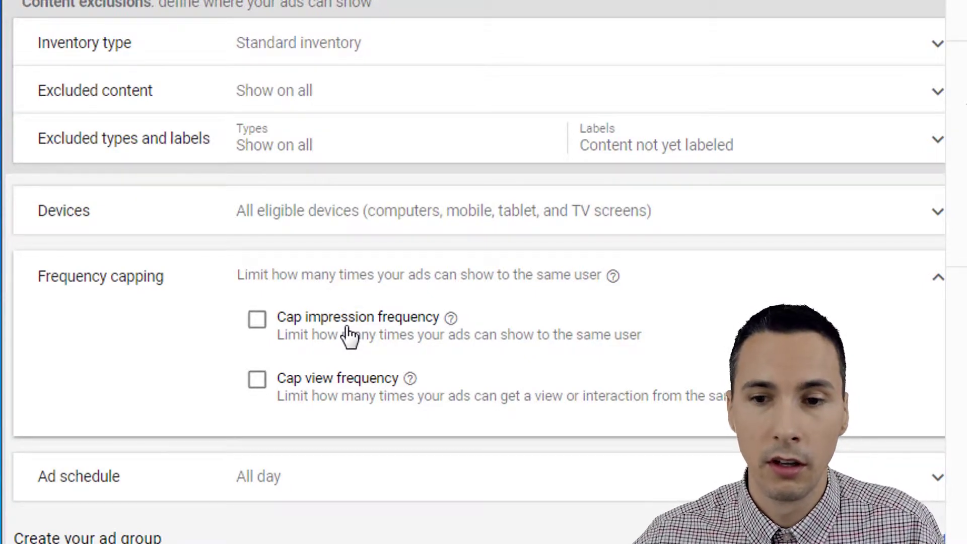
- Enable 'Cap impression frequency' for the video campaign
left_click(318, 331)
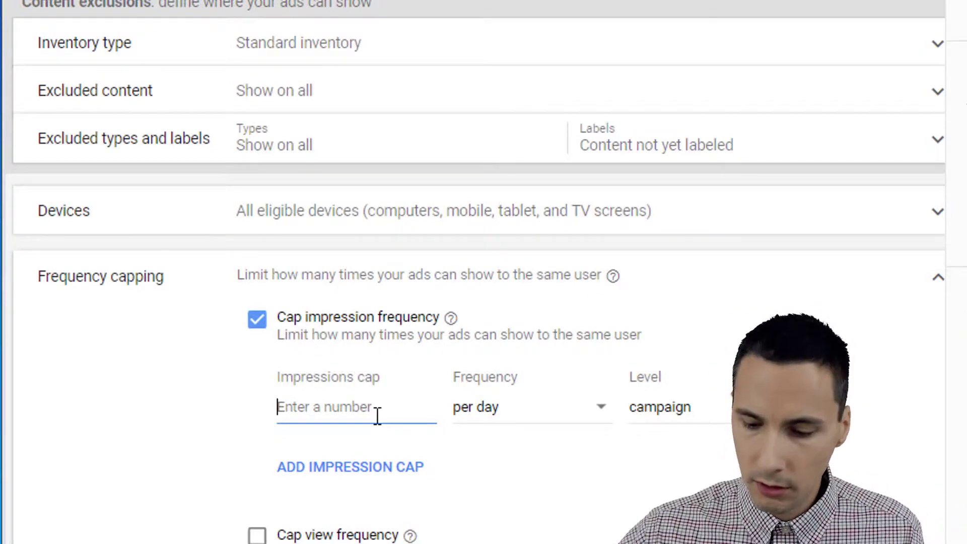
- Enter an impressions cap of 3 per day, keeping the level at campaign
type("3")
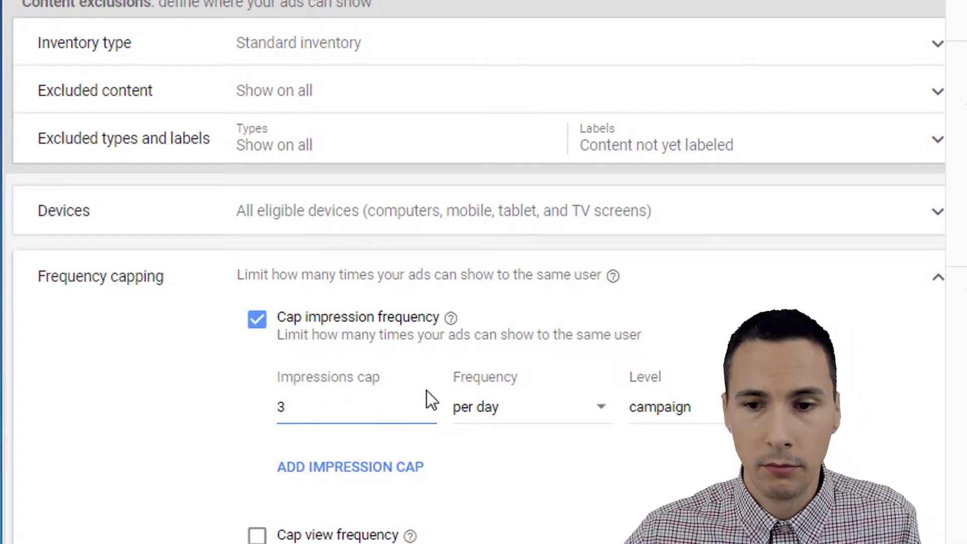
left_click(661, 411)
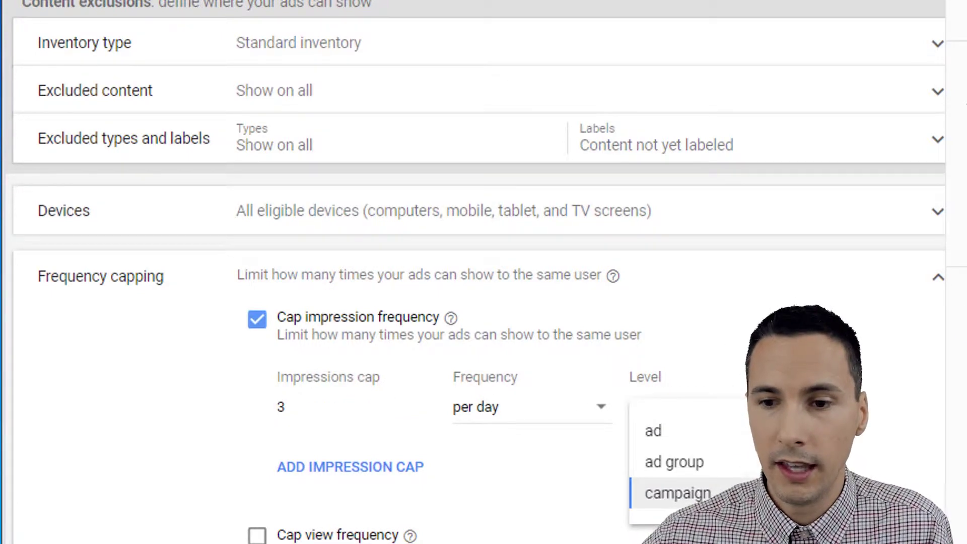
left_click(876, 476)
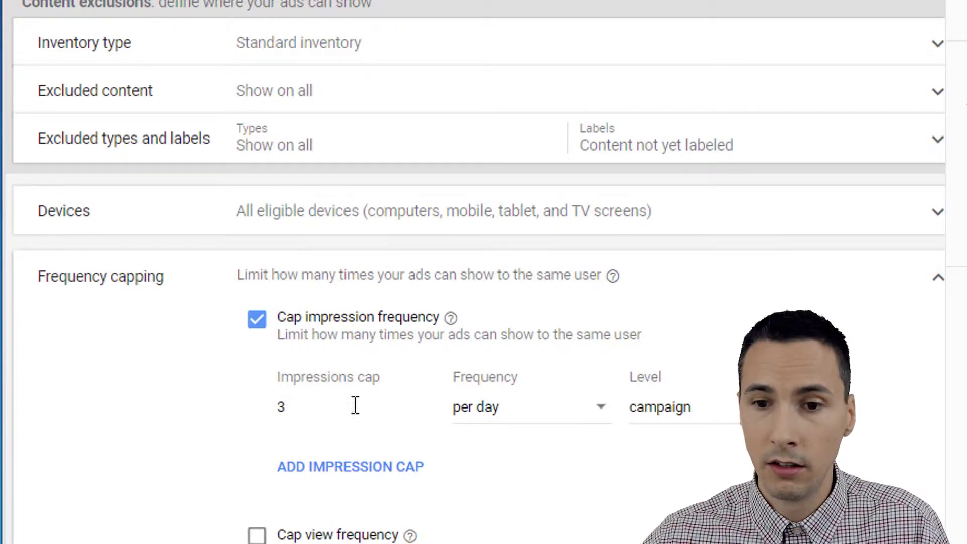
left_click_drag(355, 405, 253, 405)
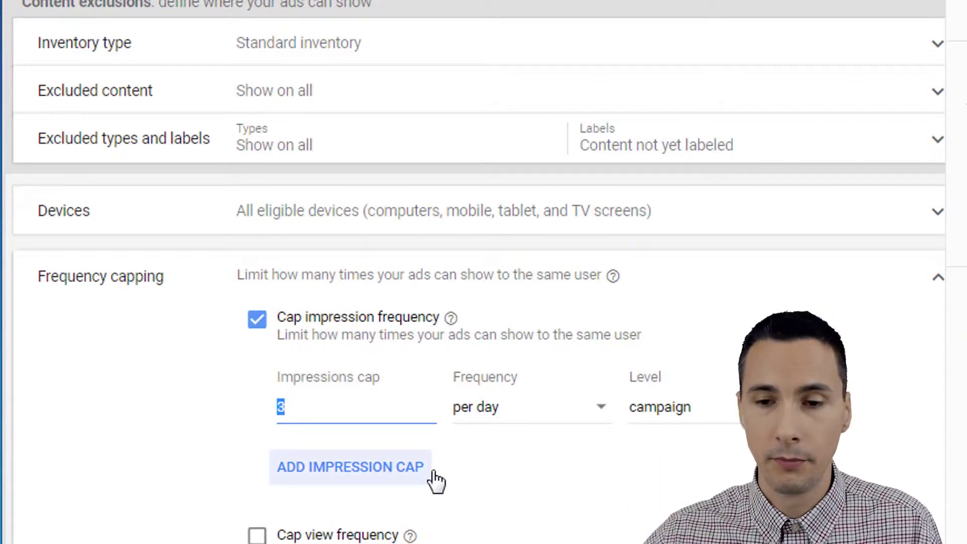
- Change the impressions cap to 1 per day, applied at ad level
type("1")
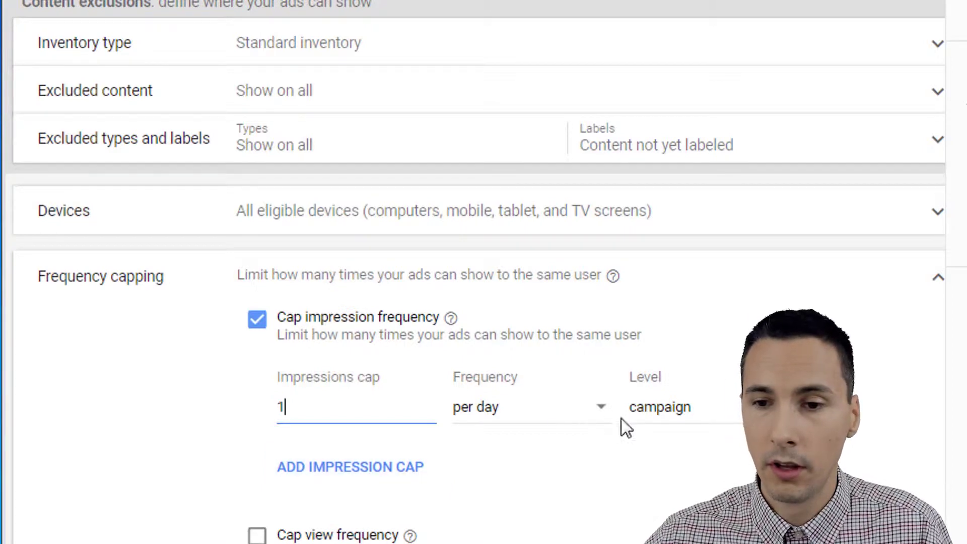
left_click(655, 420)
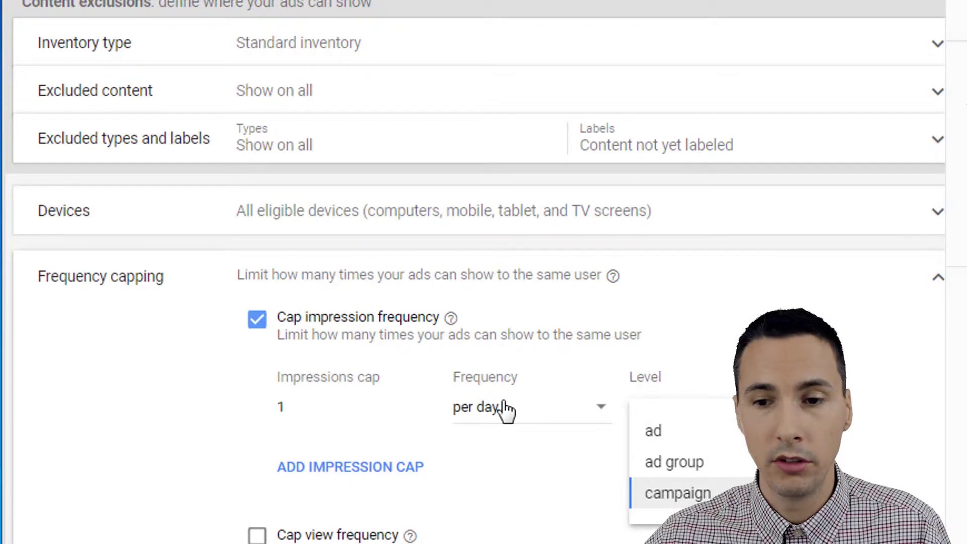
left_click(655, 432)
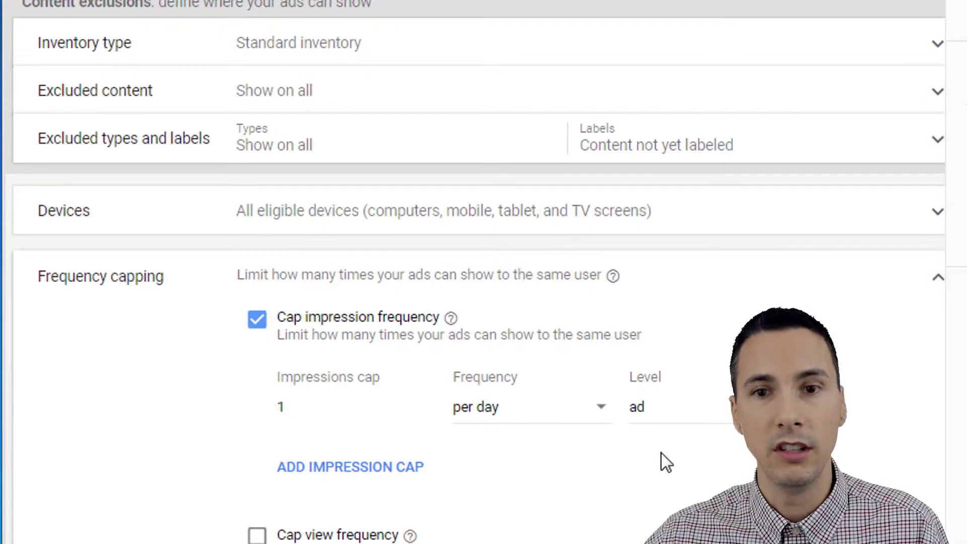
left_click_drag(296, 406, 270, 409)
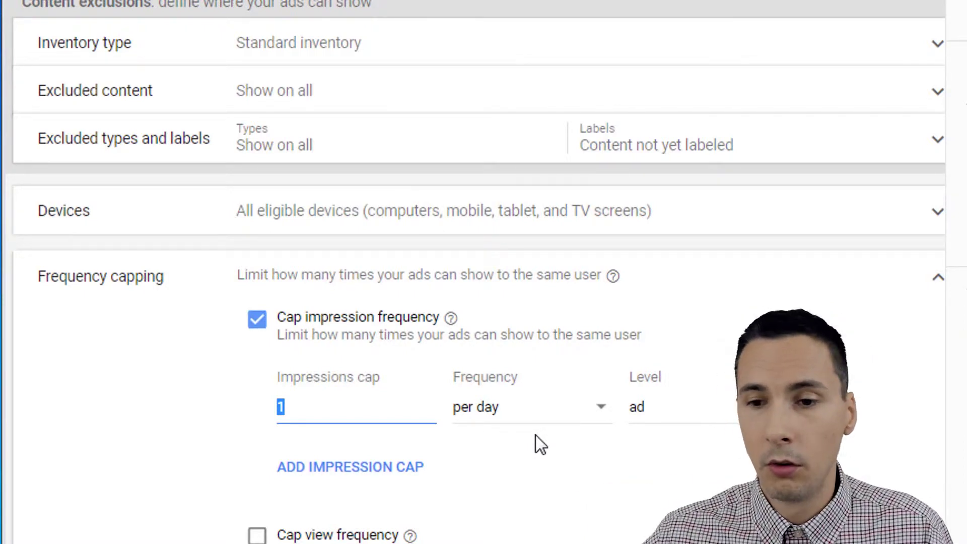
left_click(308, 412)
- Restore the impressions cap to 3 at campaign level, then toggle impression capping off and on
double_click(281, 407)
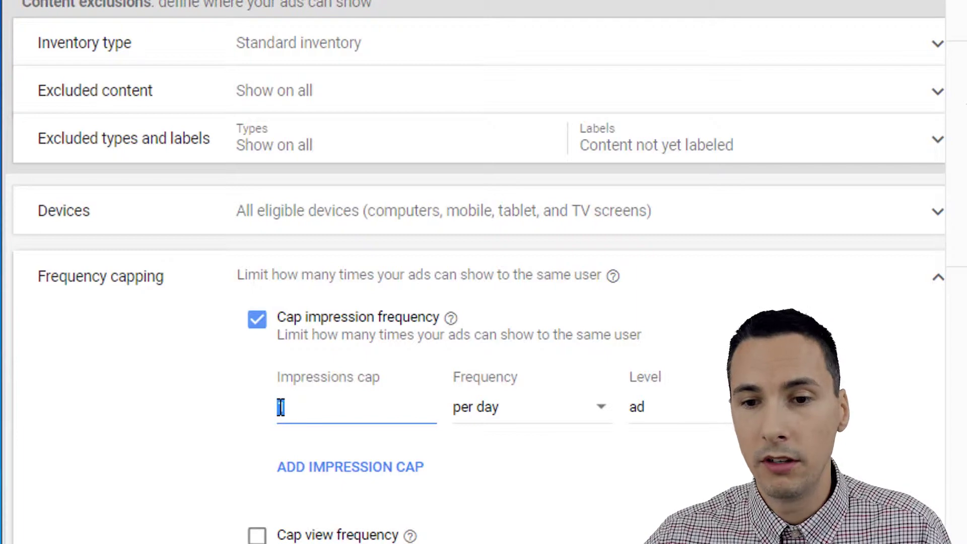
type("3")
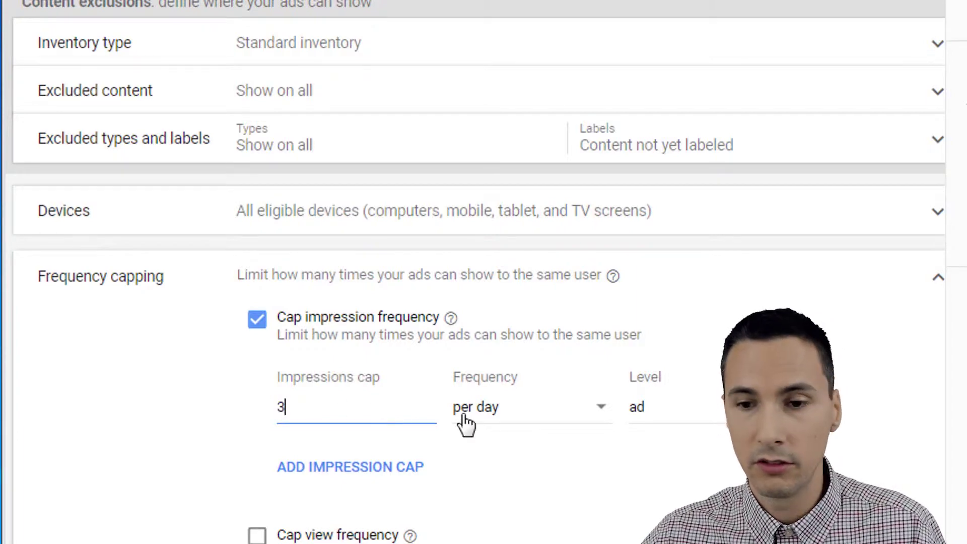
left_click(648, 418)
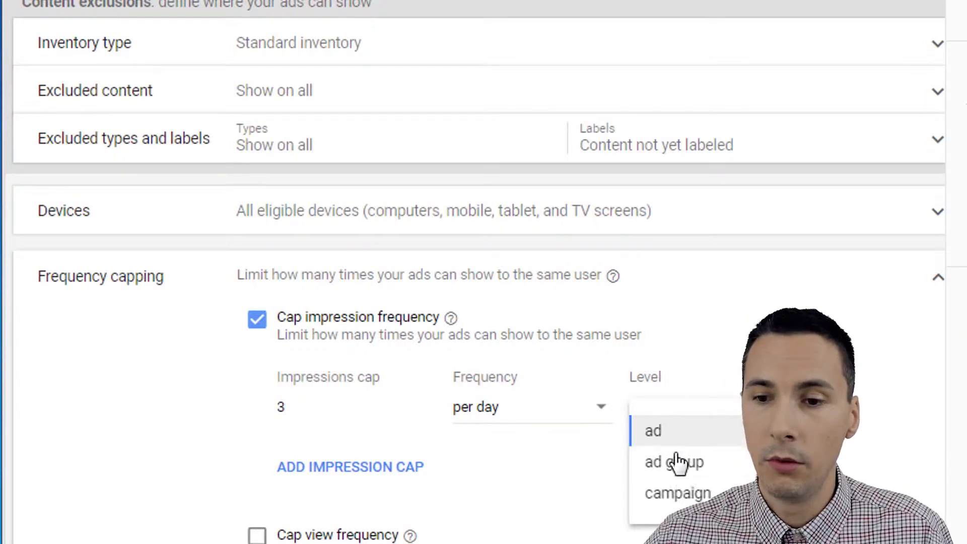
left_click(674, 492)
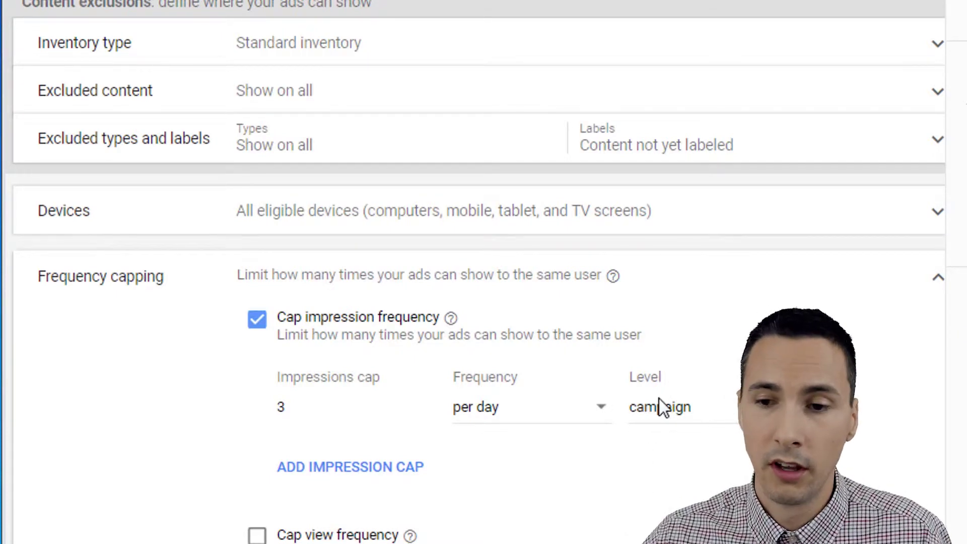
left_click(673, 412)
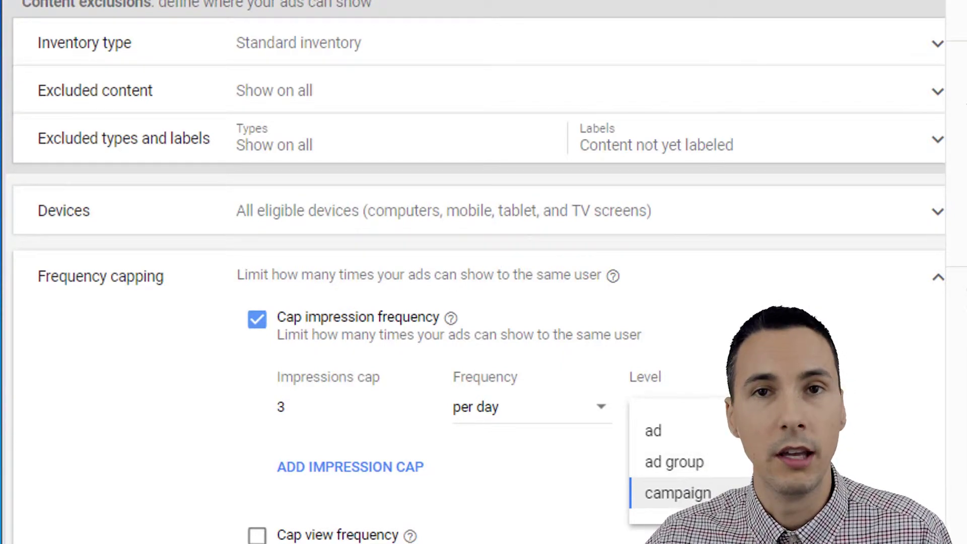
left_click(695, 493)
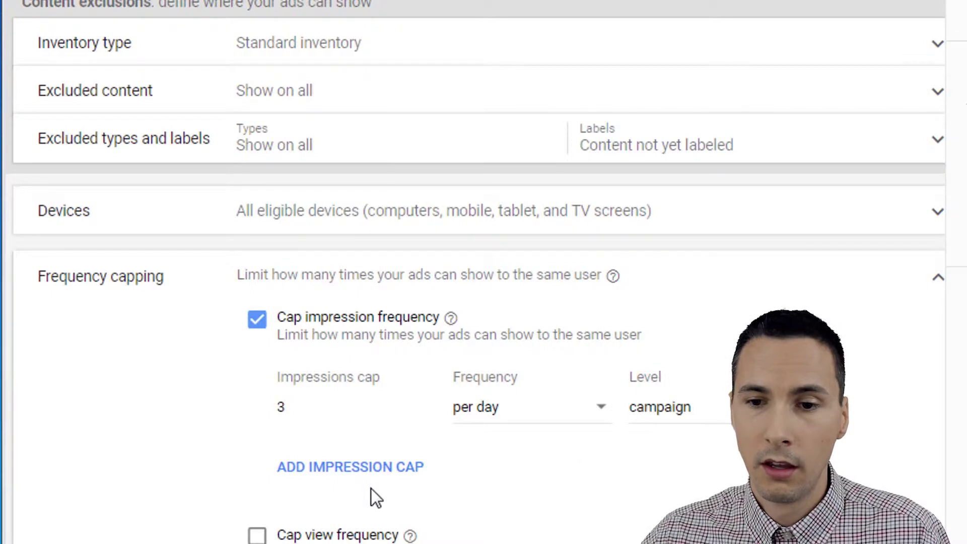
left_click(398, 322)
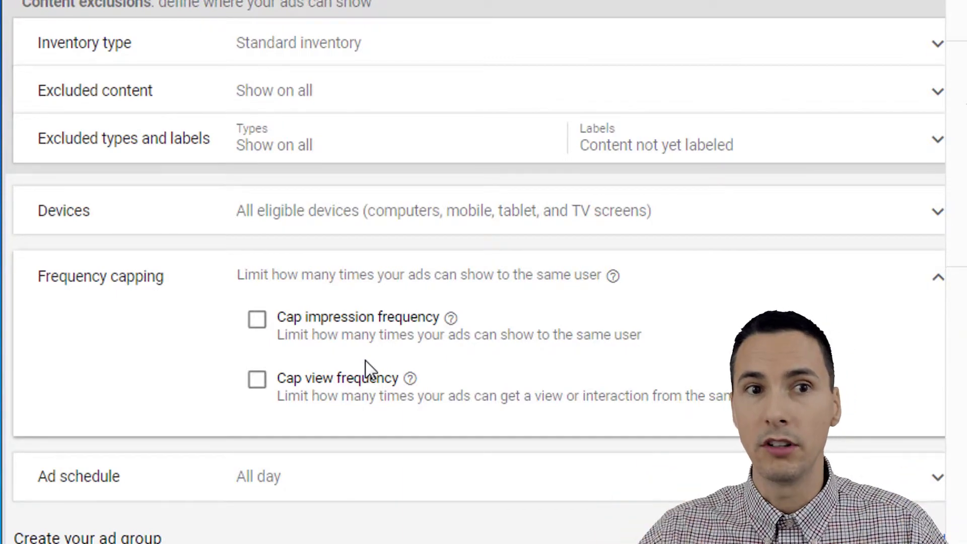
left_click(348, 330)
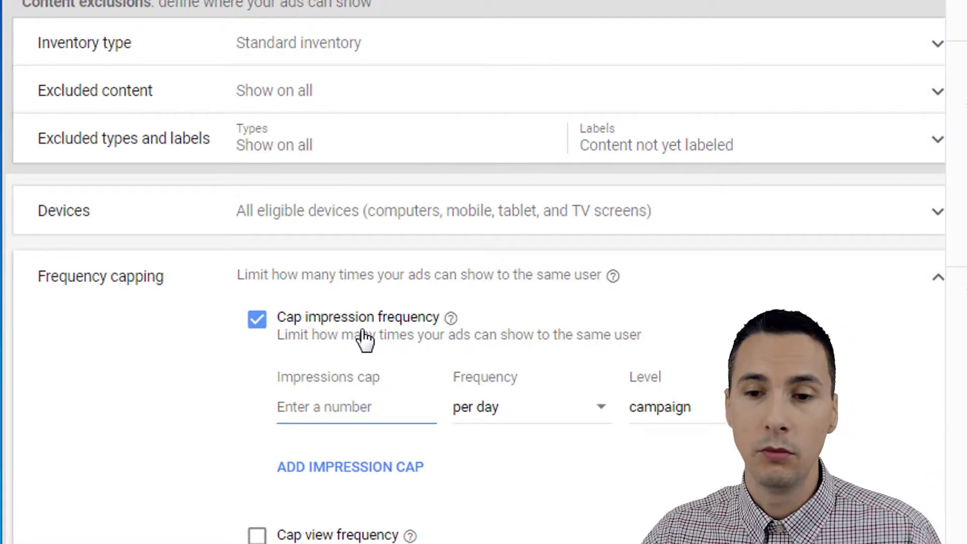
- Replace impression capping with 'Cap view frequency'
left_click(363, 335)
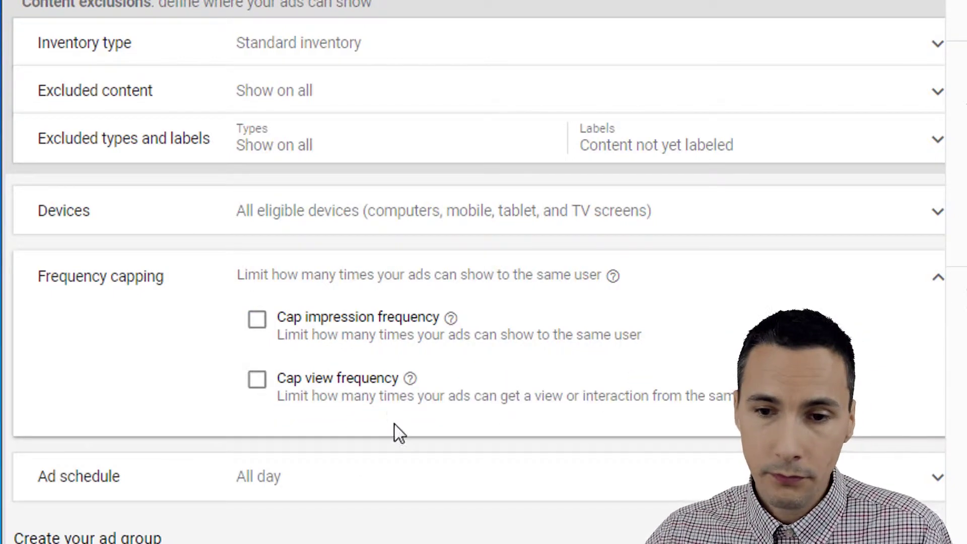
left_click(346, 394)
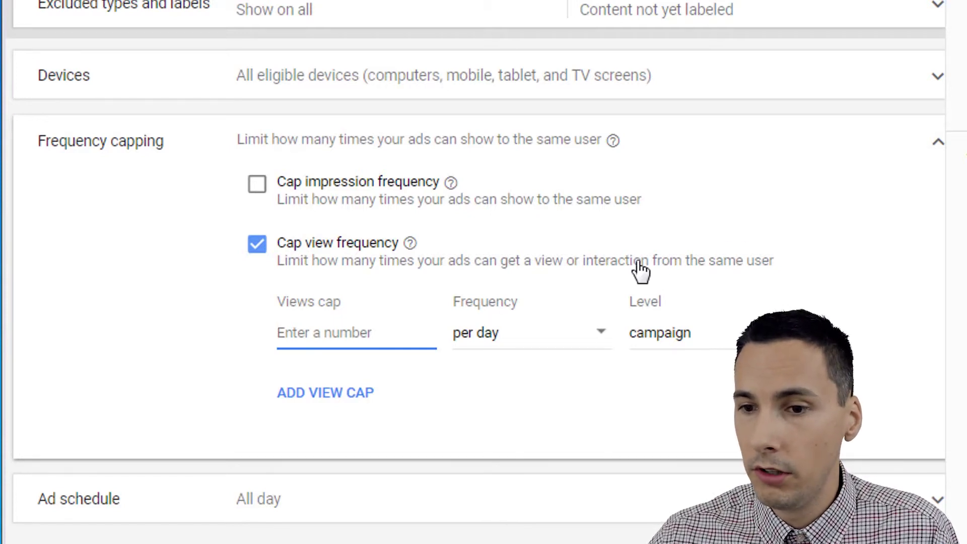
- Set the views cap to 3 per day at campaign level
left_click(485, 342)
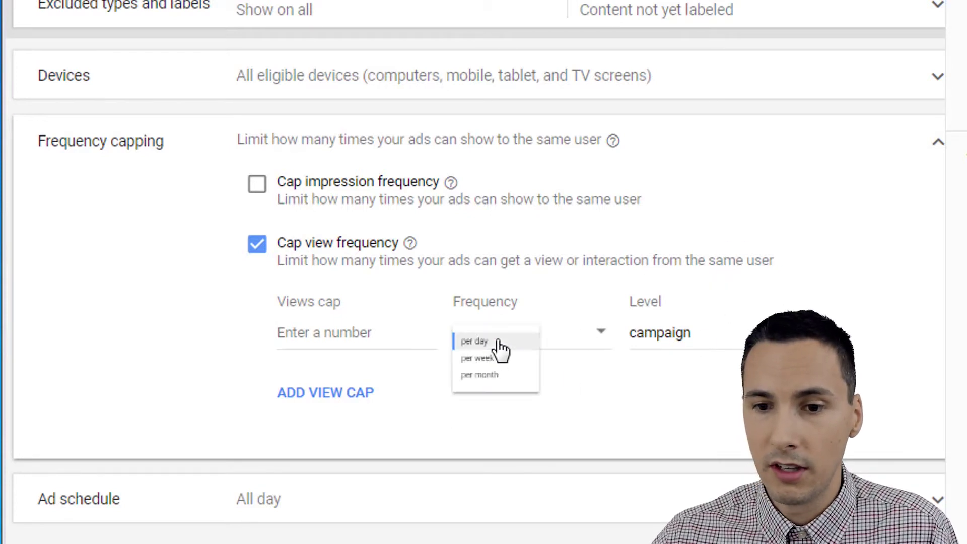
left_click(486, 343)
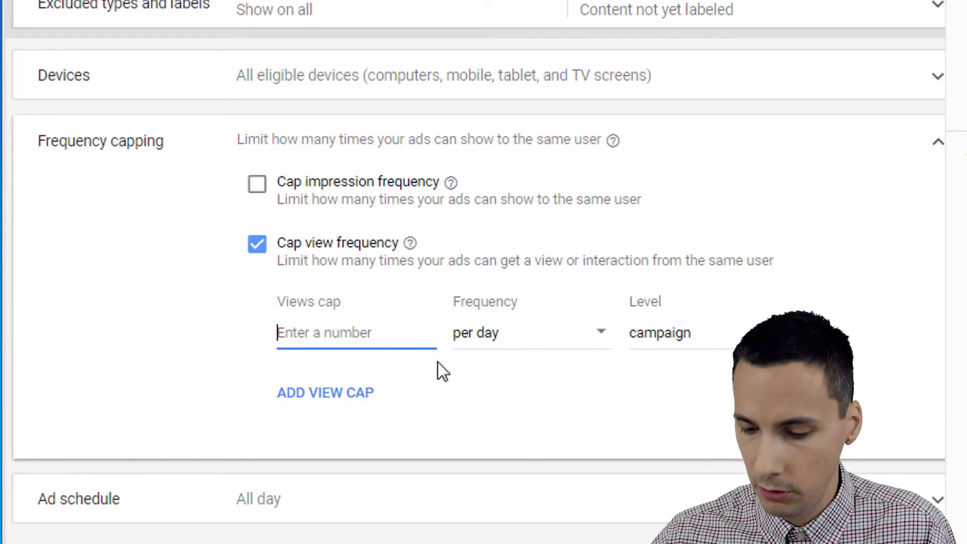
type("3")
left_click(504, 347)
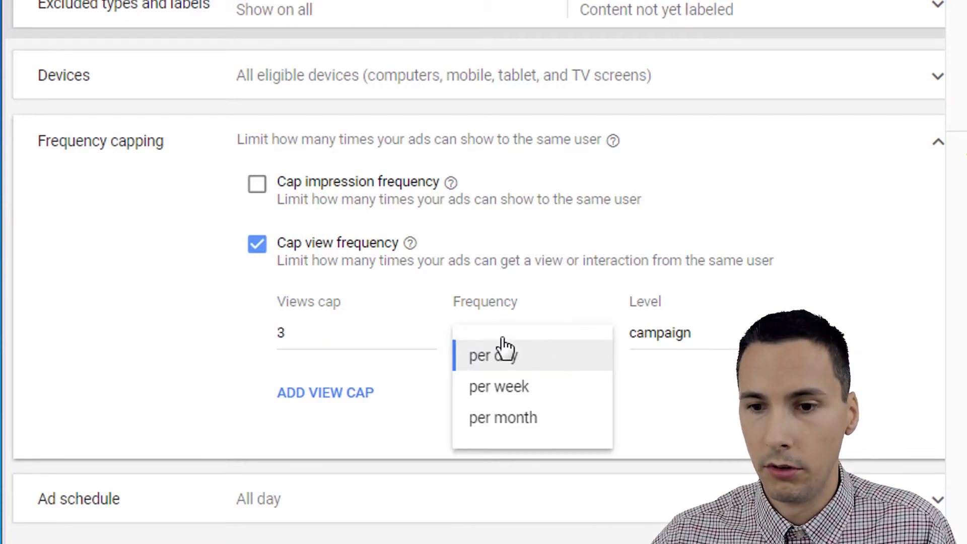
left_click(716, 347)
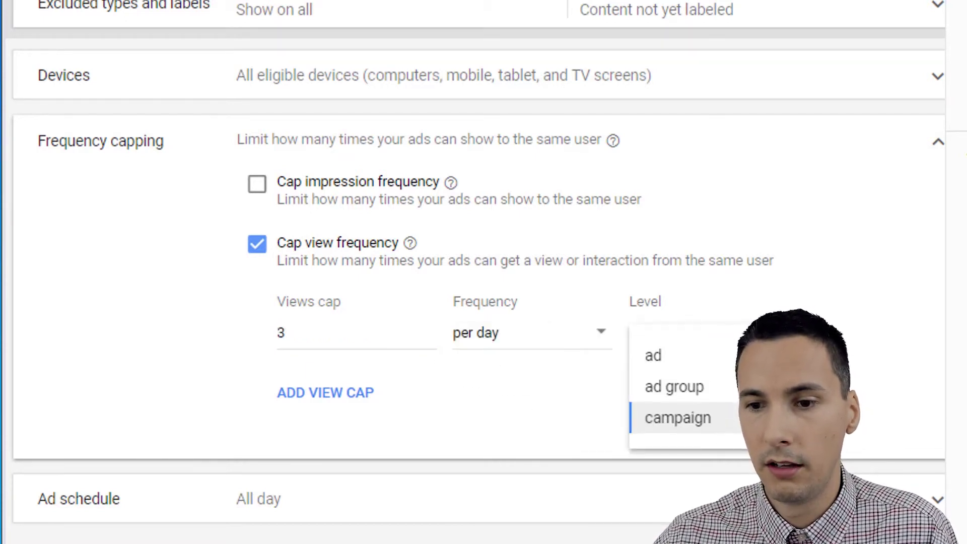
left_click(678, 417)
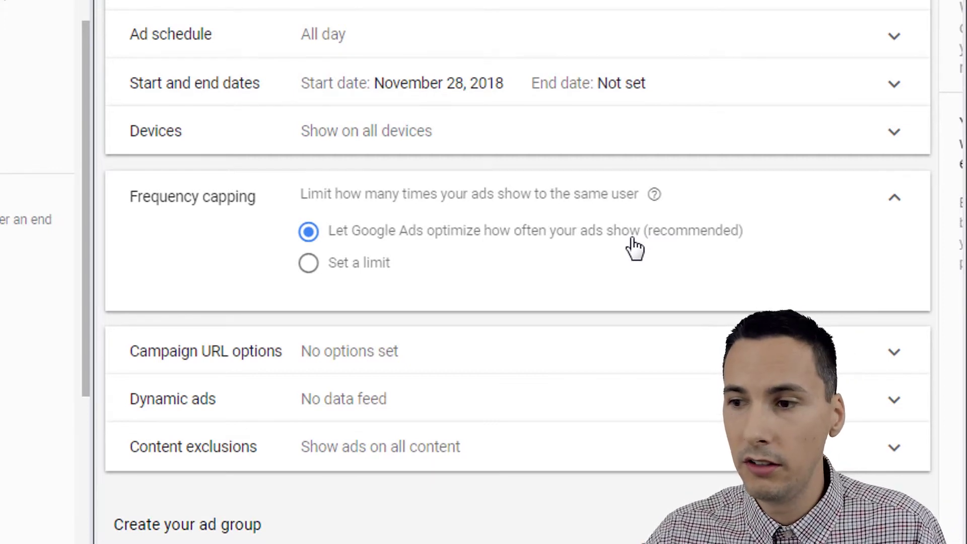
- Set the display campaign to 3 per day for the whole campaign, then view the help article
left_click(352, 276)
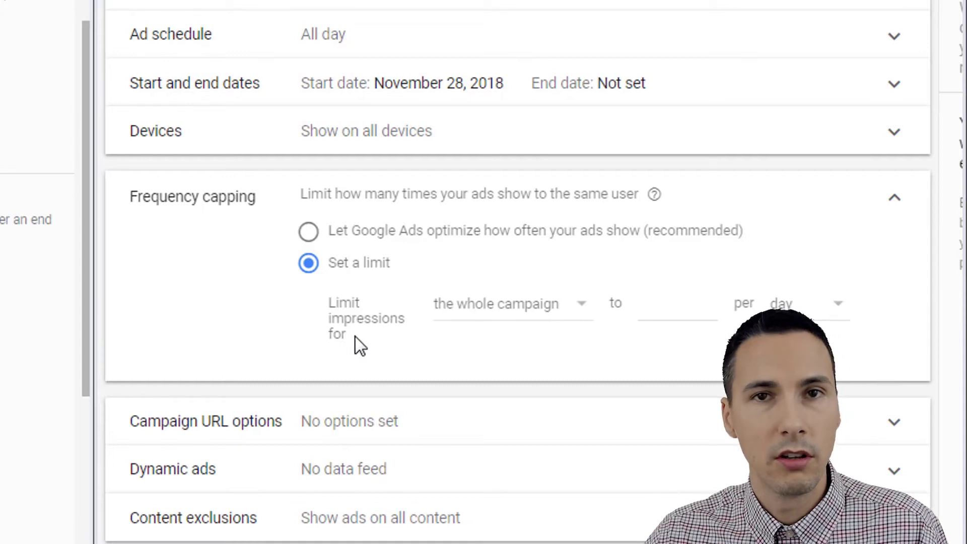
left_click(473, 310)
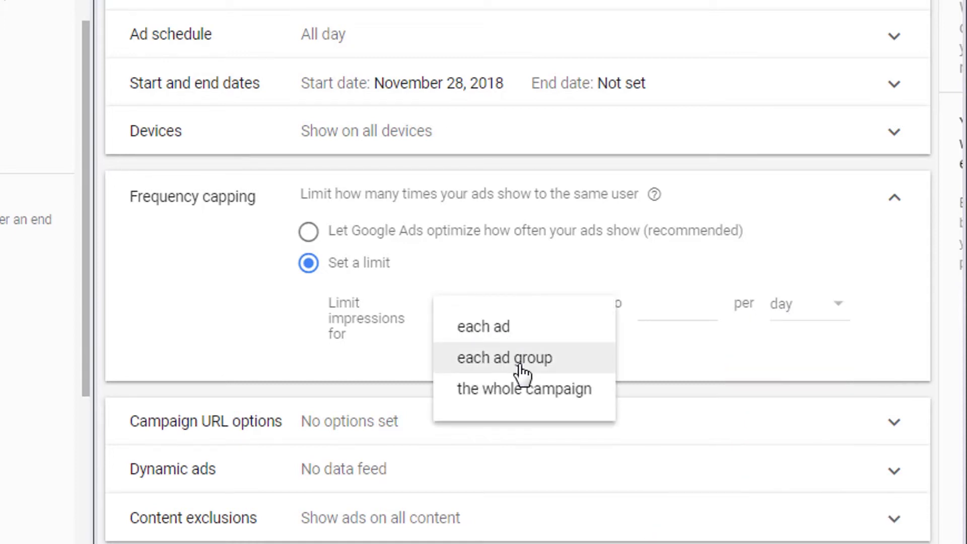
left_click(662, 315)
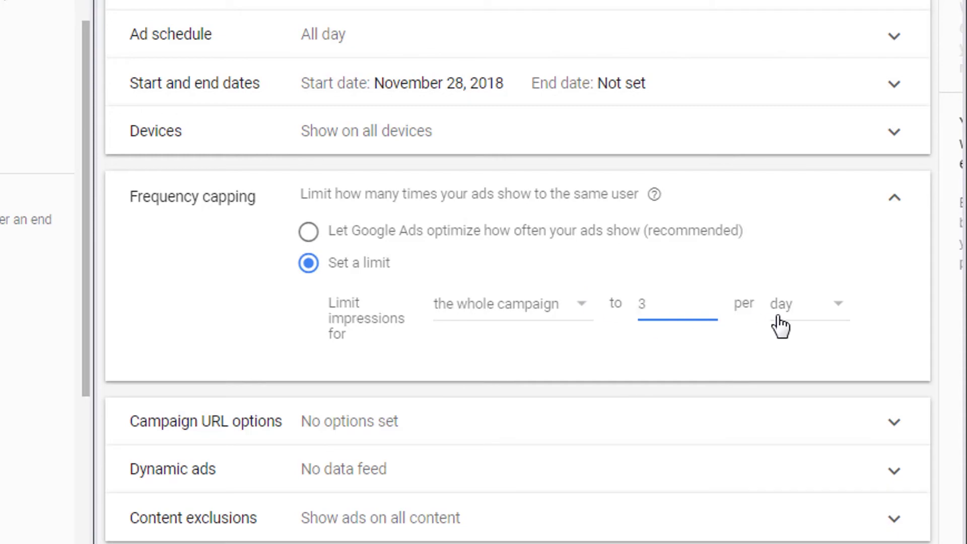
left_click(713, 359)
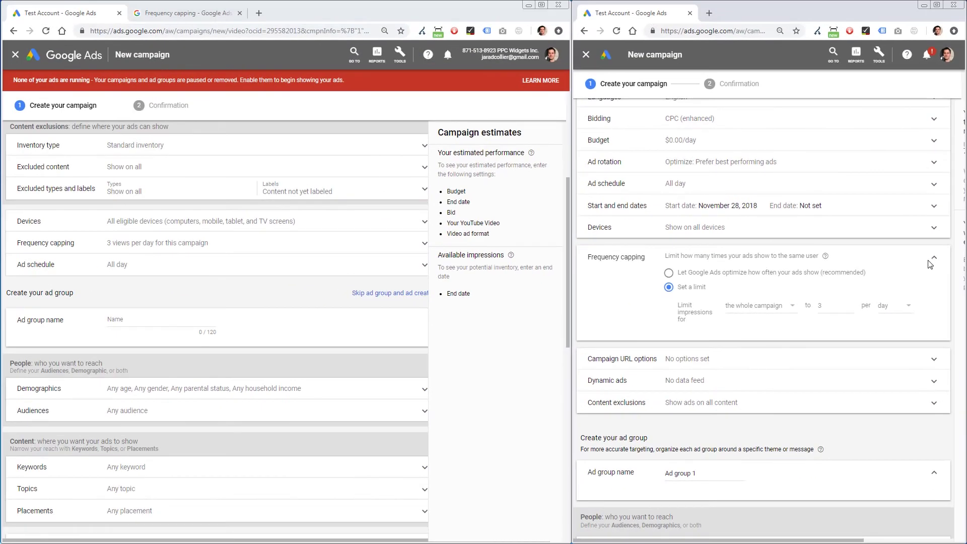
left_click(895, 197)
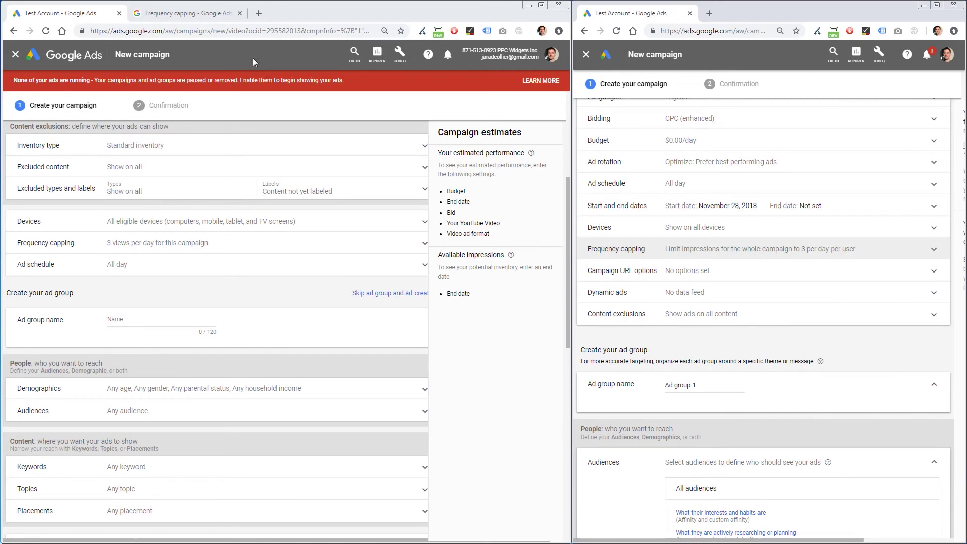
left_click(218, 14)
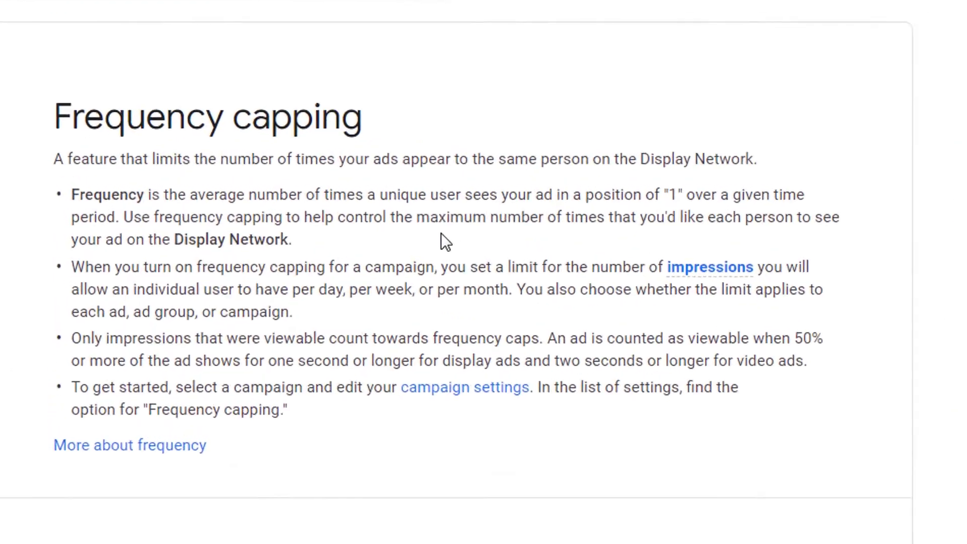